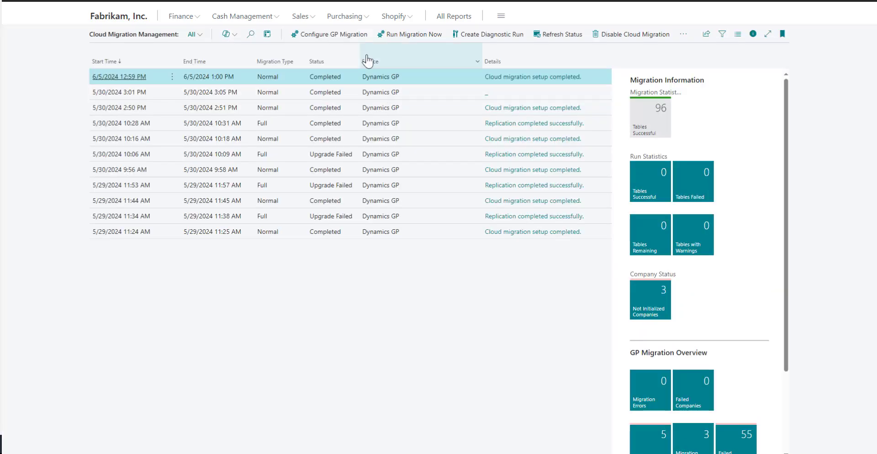
# - In the GP migration configuration, set the company's Oldest Snapshot Year to 2016
pyautogui.click(339, 36)
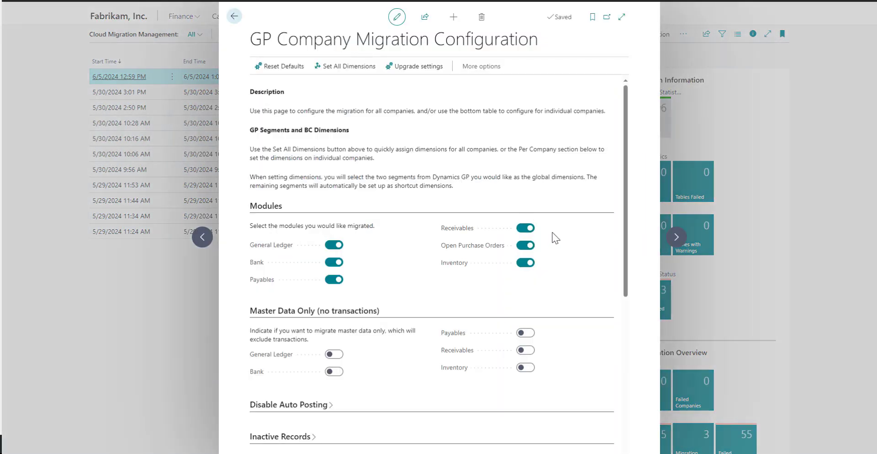
pyautogui.scroll(-7, 555, 238)
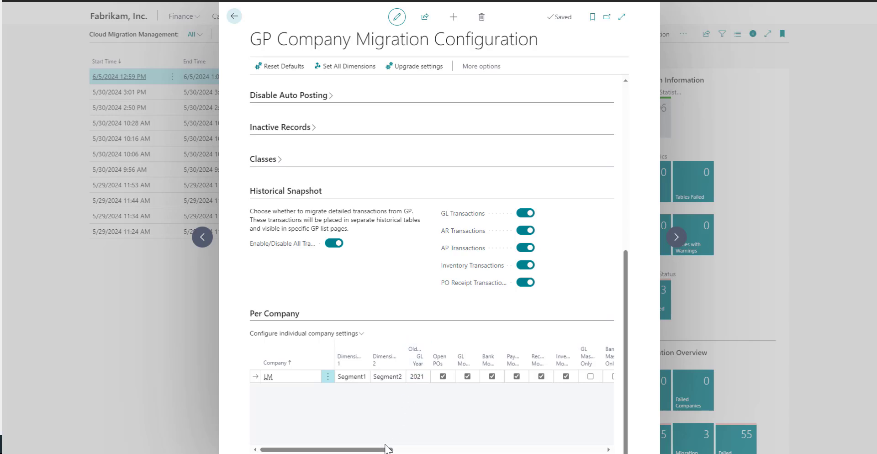
pyautogui.moveTo(391, 449); pyautogui.dragTo(595, 449)
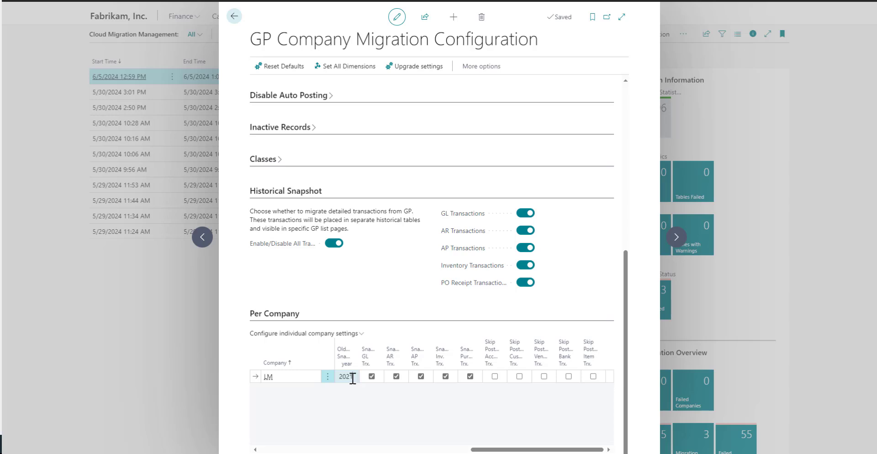
pyautogui.click(336, 378)
pyautogui.write('2016')
# - Save the configuration and confirm GP Detail Snapshot Migration Status shows Finished with 0 errors
pyautogui.click(238, 19)
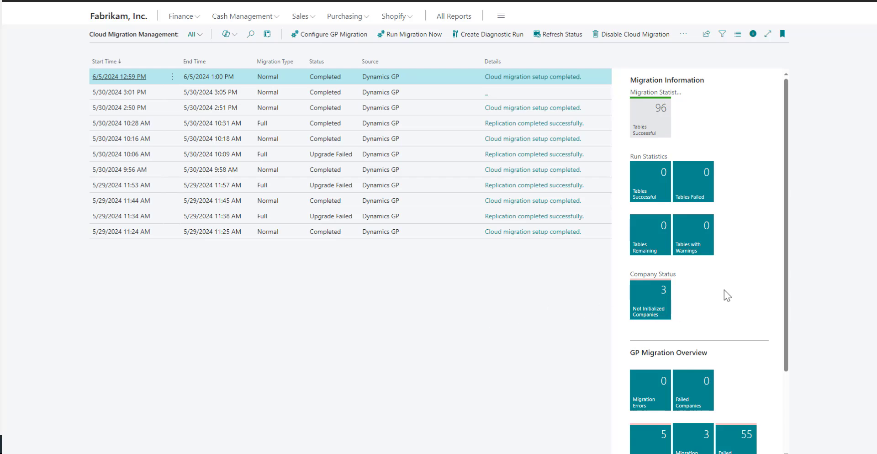
pyautogui.scroll(-2, 716, 287)
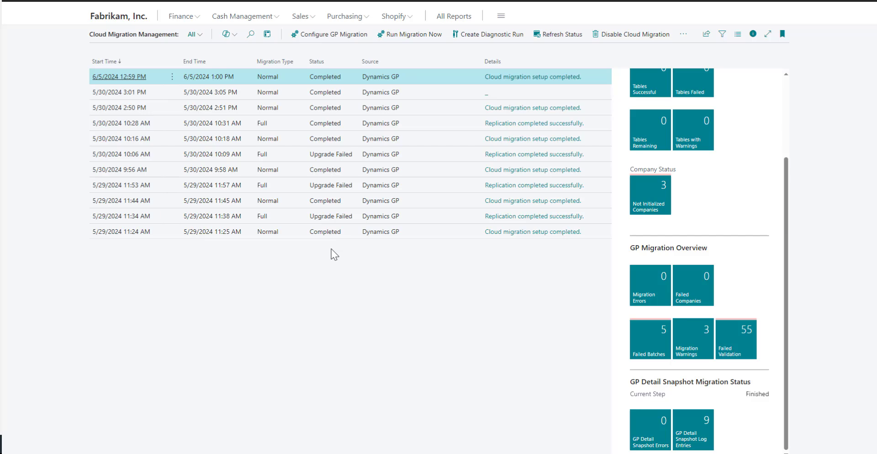
# - From Chart of Accounts, view Account > GP Detail Snapshot > All Detail Transactions
pyautogui.click(133, 18)
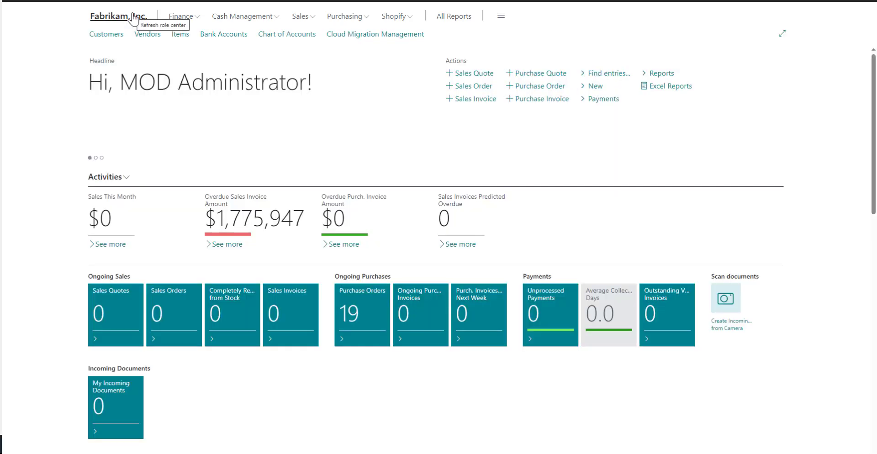
pyautogui.click(272, 36)
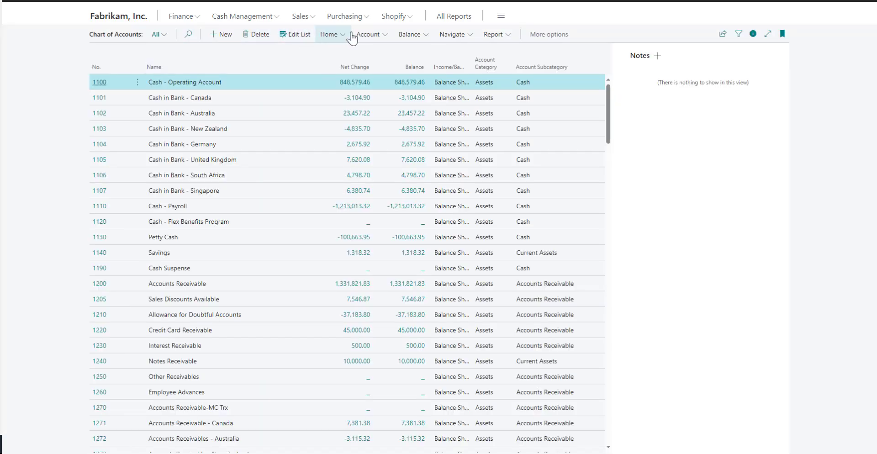
pyautogui.click(384, 40)
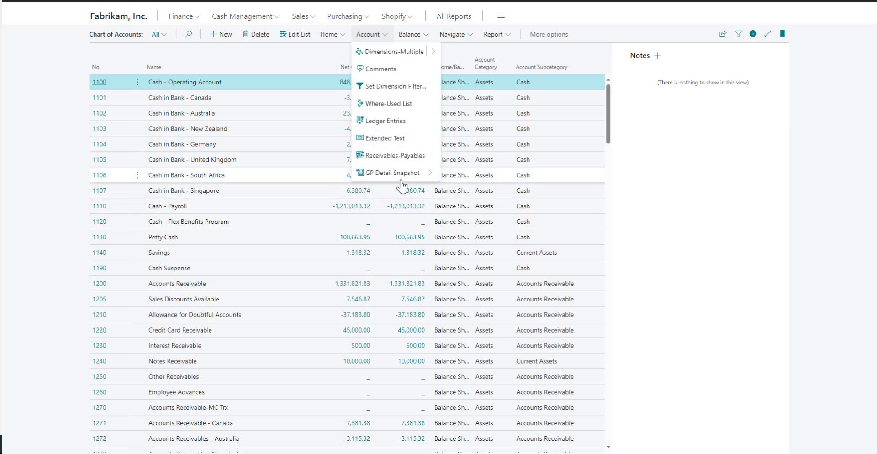
pyautogui.moveTo(401, 177)
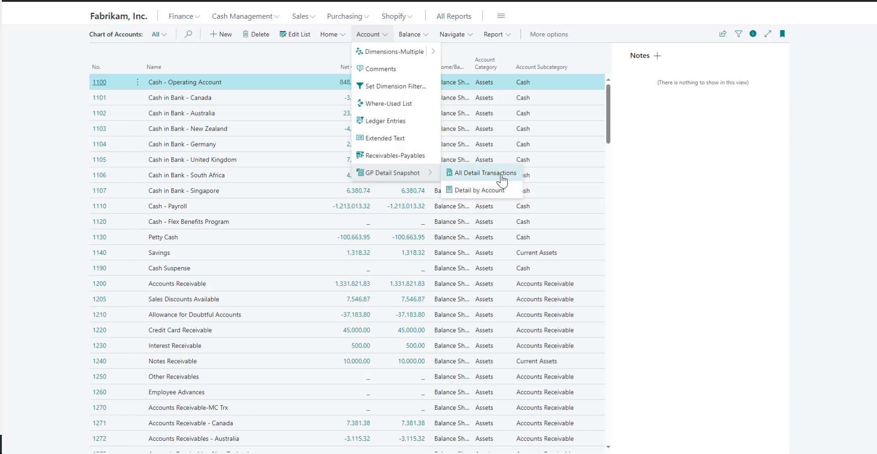
pyautogui.click(502, 179)
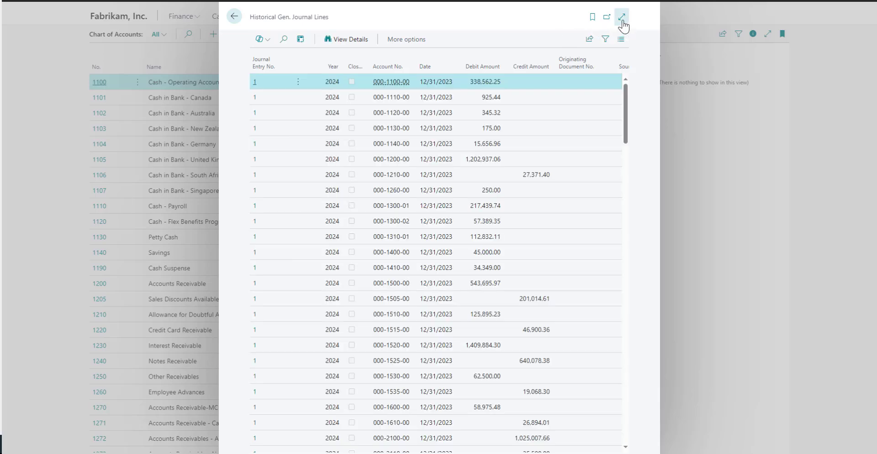
# - Expand the Historical Gen. Journal Lines page and search for 3406, showing its six lines
pyautogui.click(622, 17)
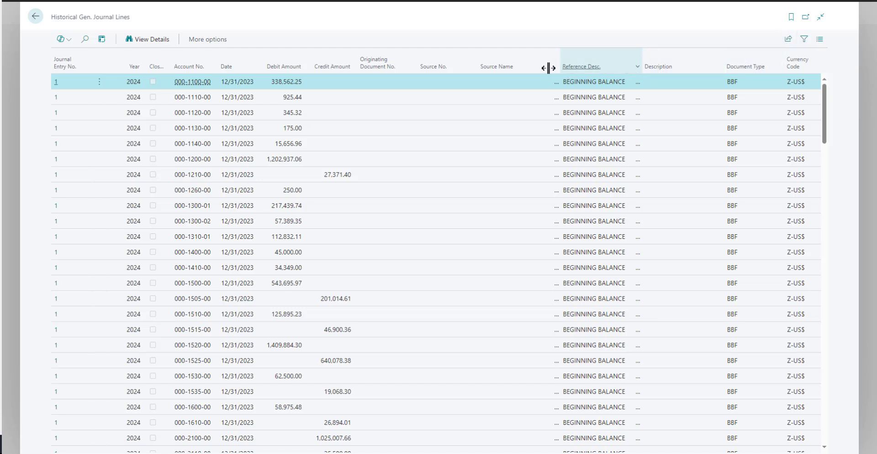
pyautogui.click(84, 39)
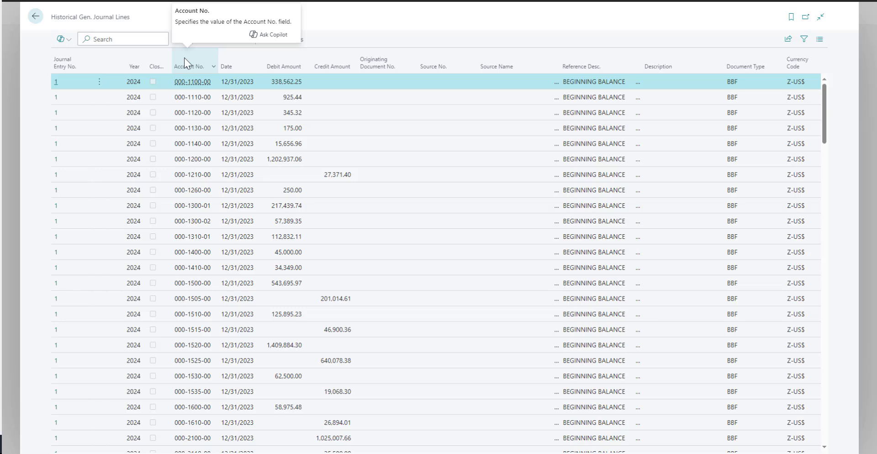
pyautogui.write('3406')
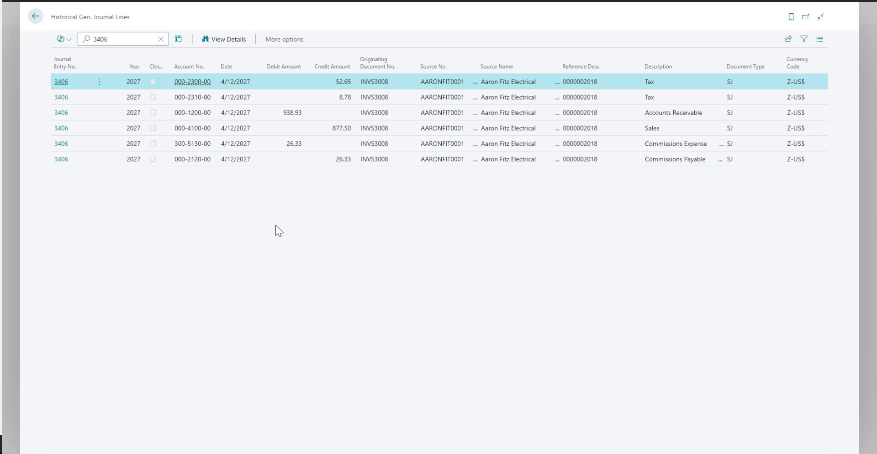
pyautogui.click(72, 106)
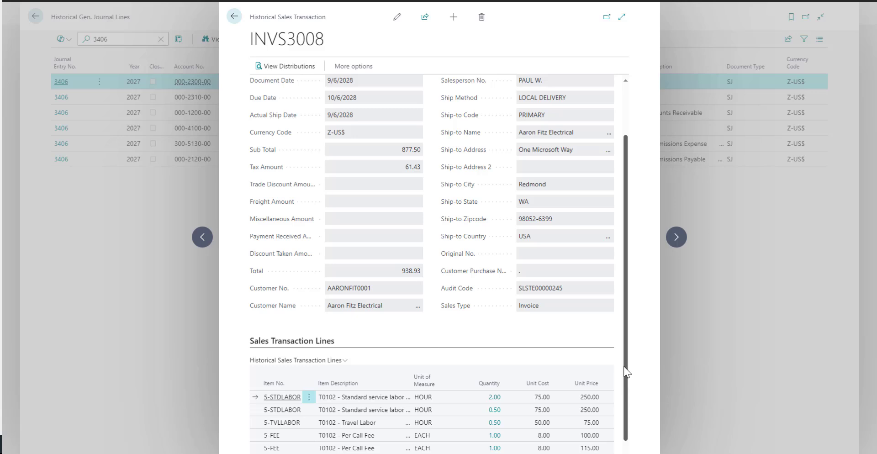
pyautogui.moveTo(626, 372); pyautogui.dragTo(627, 388)
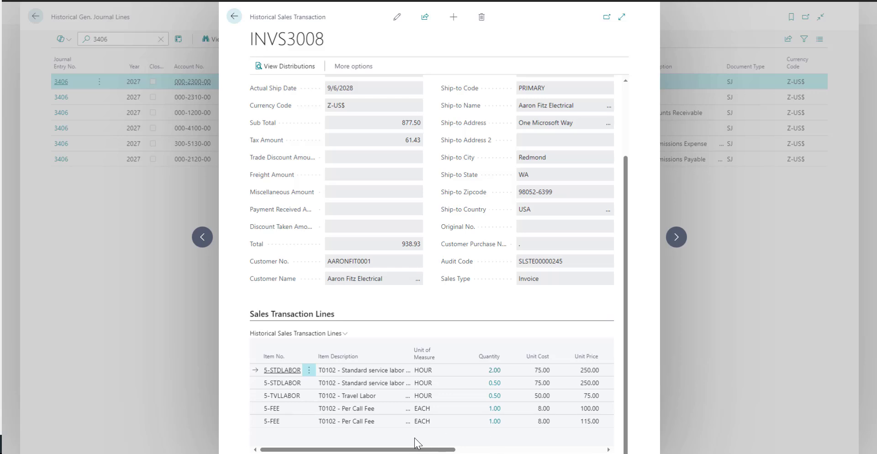
pyautogui.click(233, 17)
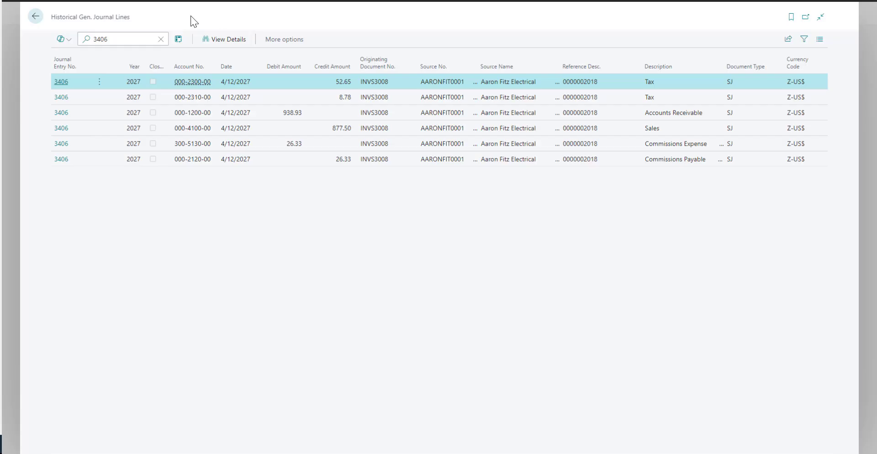
# - Open the Customers list and check its GP counts: 84 sales, 102 receivables transactions
pyautogui.click(35, 18)
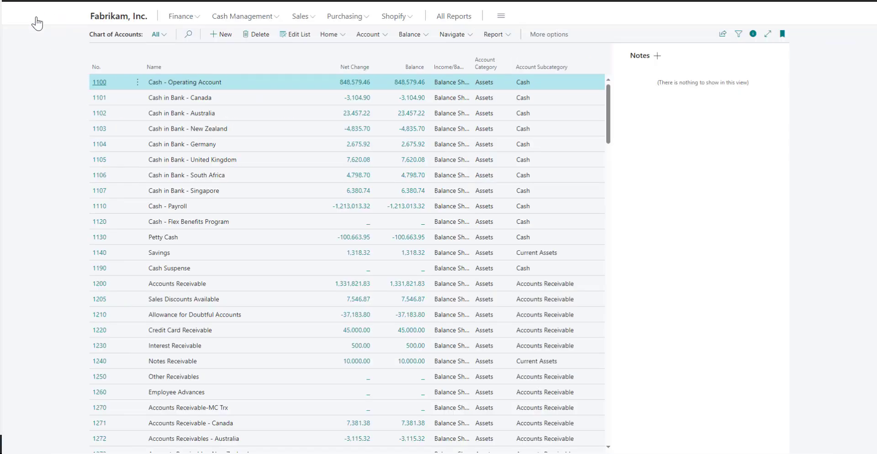
pyautogui.click(113, 18)
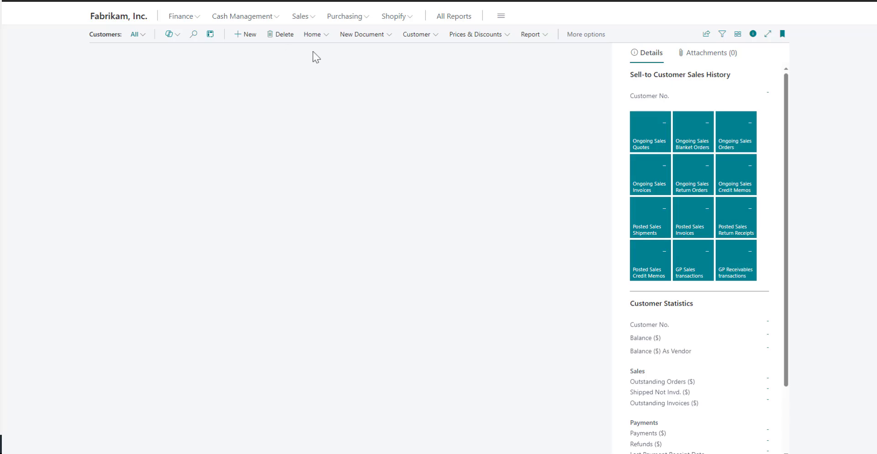
pyautogui.click(431, 40)
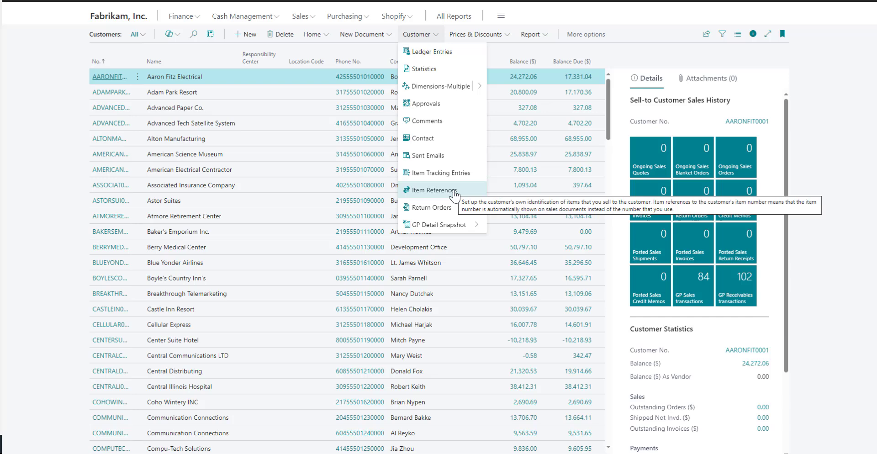
pyautogui.moveTo(463, 231)
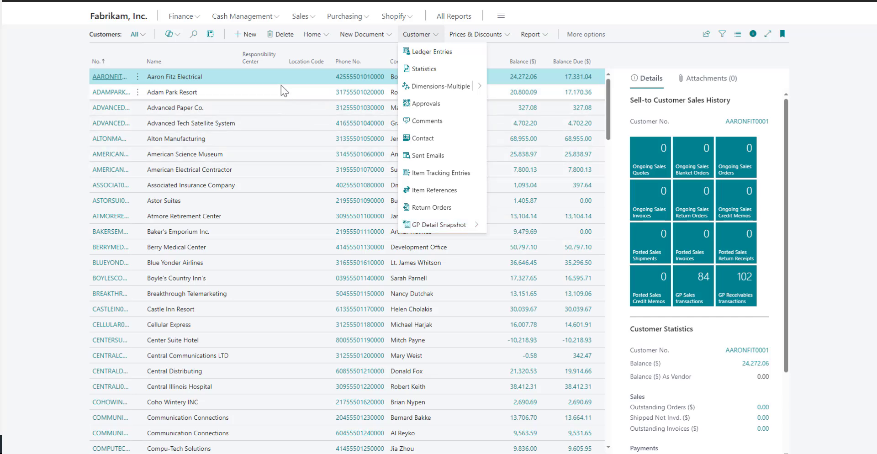
pyautogui.click(266, 79)
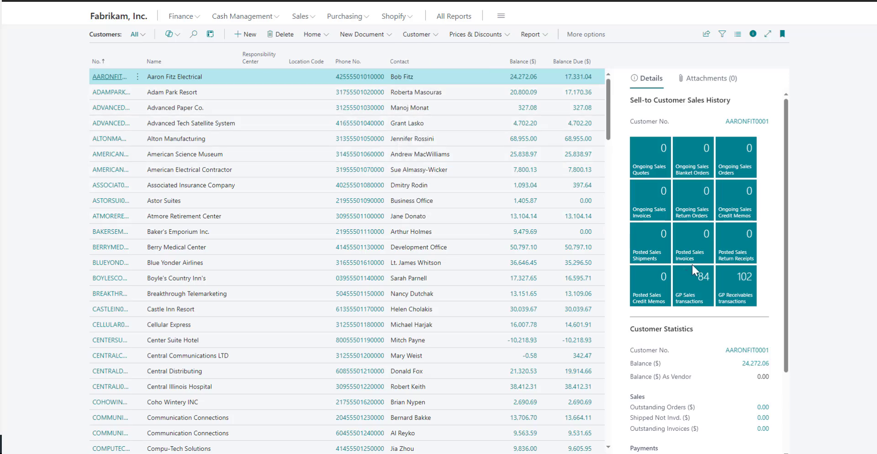
# - Open historical receivables invoice SLS11012 and review its Receivables Apply payments
pyautogui.click(735, 276)
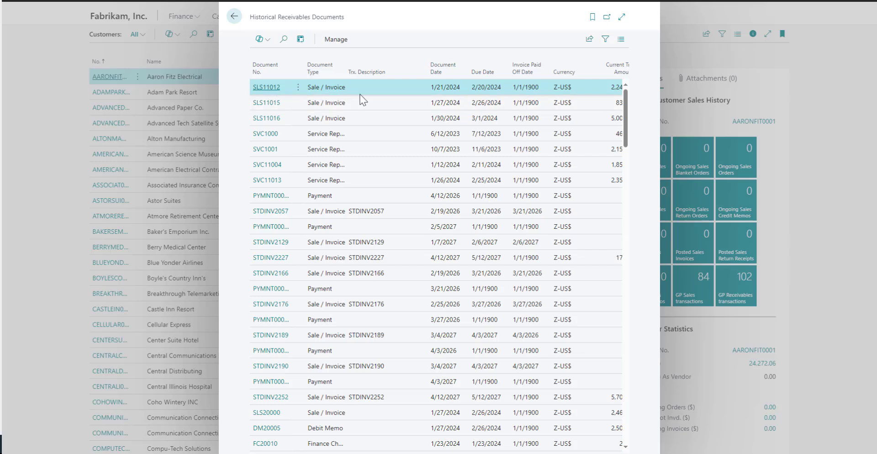
pyautogui.click(269, 87)
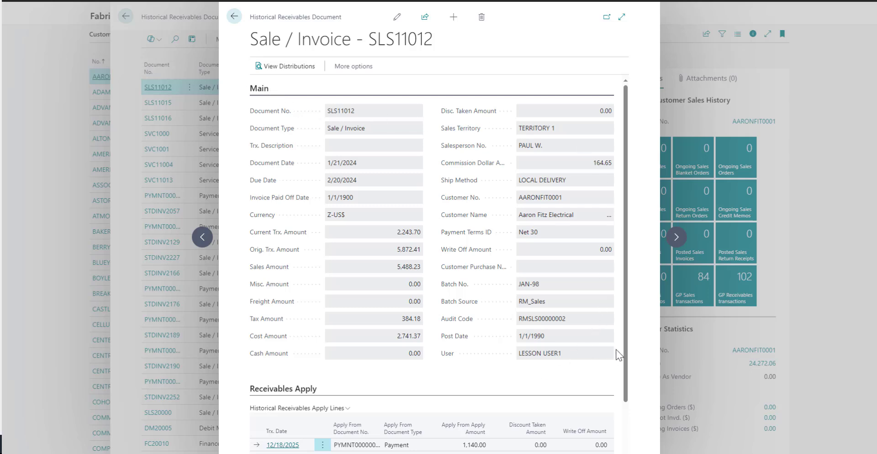
pyautogui.moveTo(626, 358); pyautogui.dragTo(624, 410)
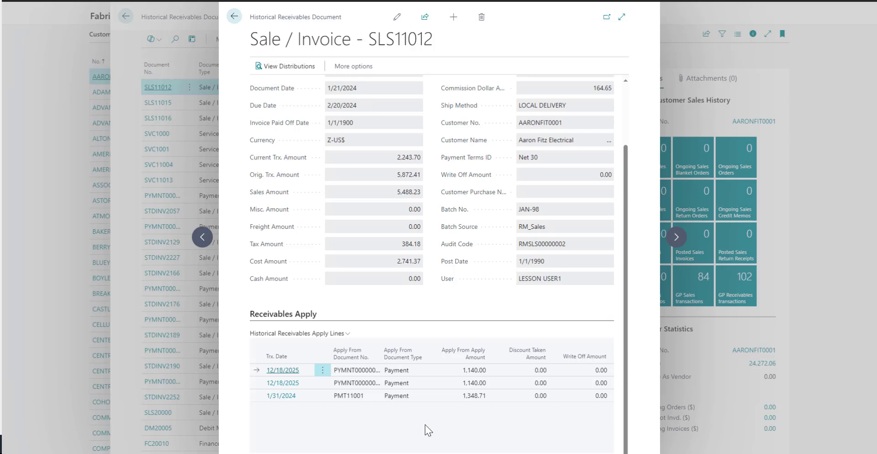
# - Close the invoice and receivables documents, then go to the Vendors list
pyautogui.click(233, 20)
pyautogui.click(233, 19)
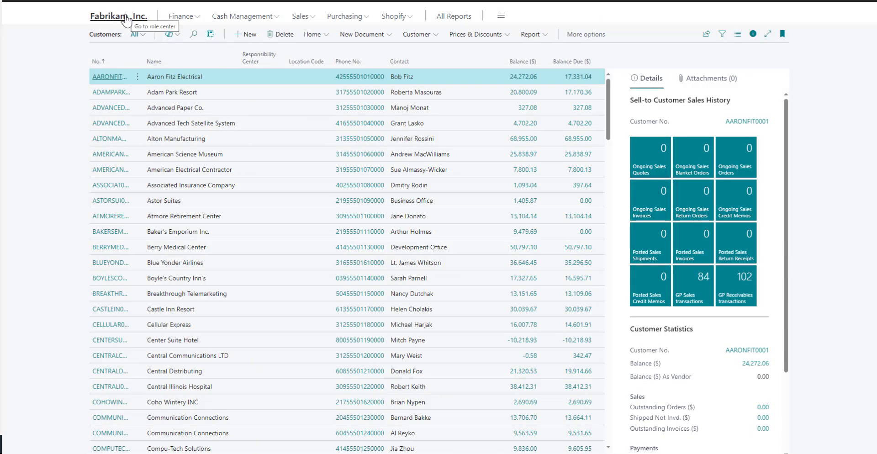
pyautogui.click(127, 17)
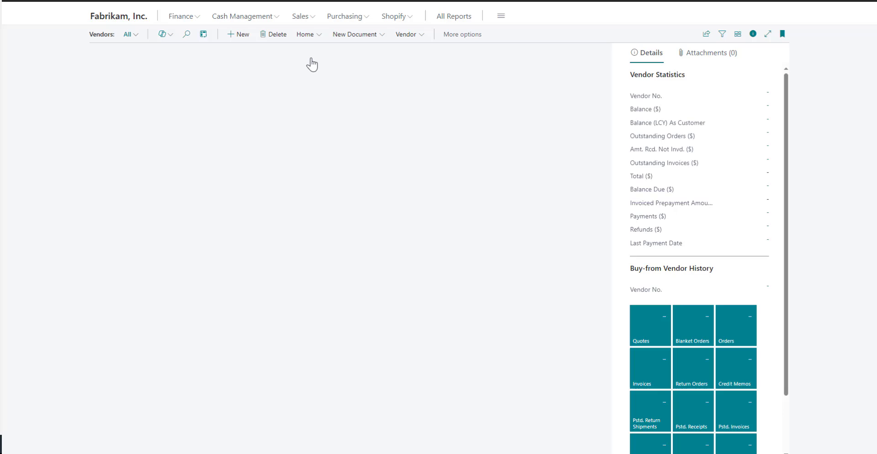
# - Check the vendor's 17 GP payables transactions, then go to the Items list
pyautogui.click(405, 40)
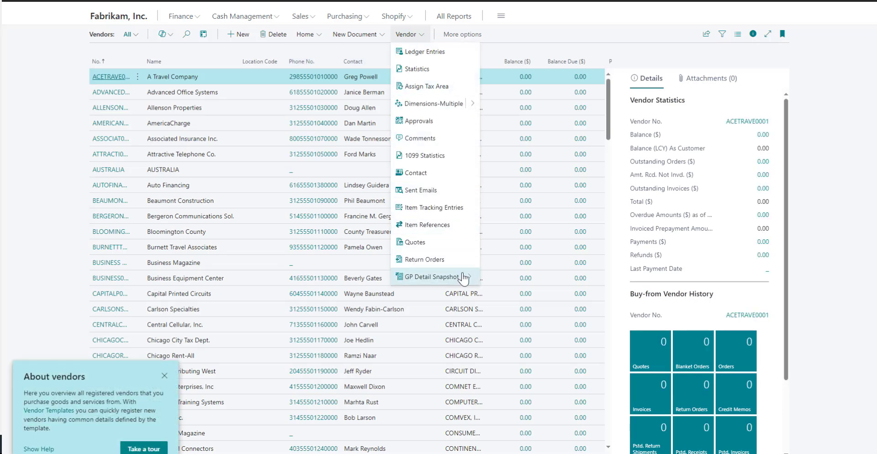
pyautogui.moveTo(461, 277)
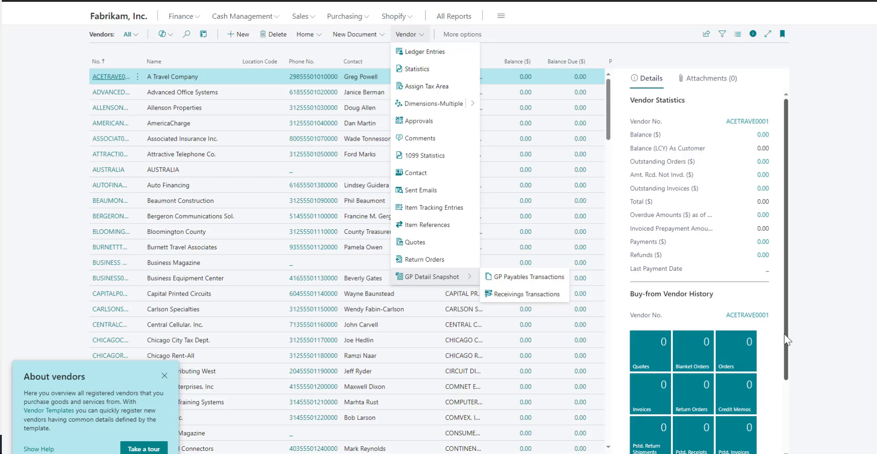
pyautogui.scroll(-3, 780, 391)
pyautogui.scroll(-1, 780, 392)
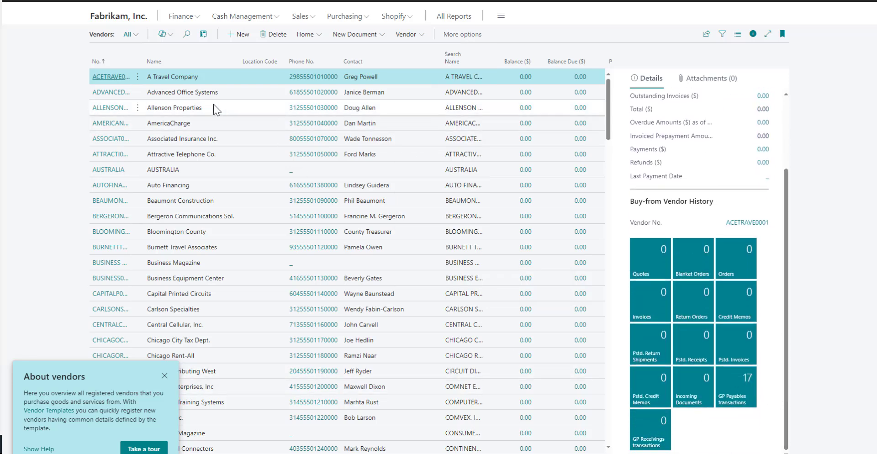
pyautogui.click(120, 21)
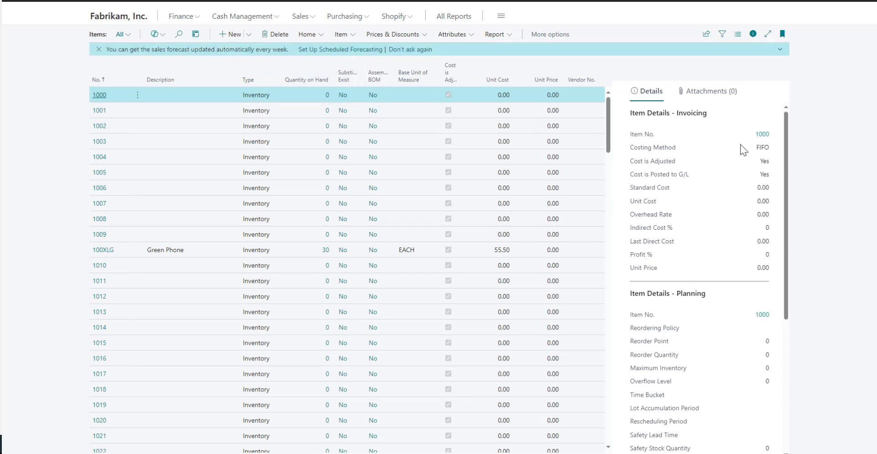
# - Show Inventory Transactions under the Item menu's GP Detail Snapshot
pyautogui.click(350, 38)
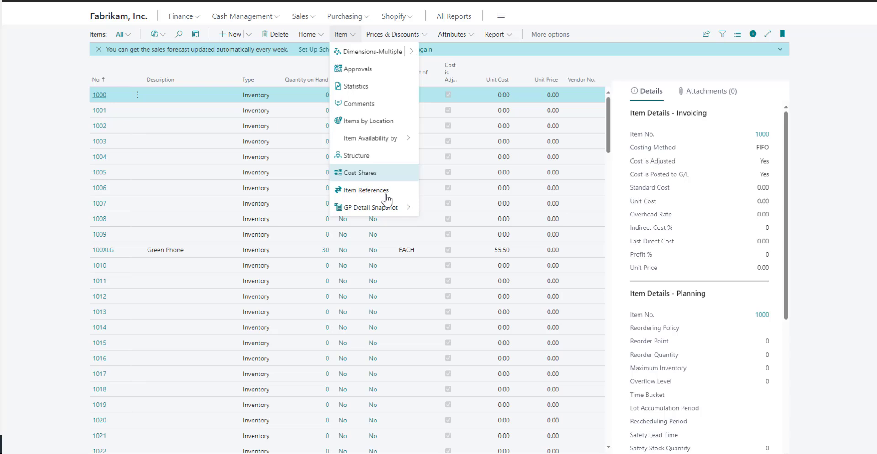
pyautogui.moveTo(388, 211)
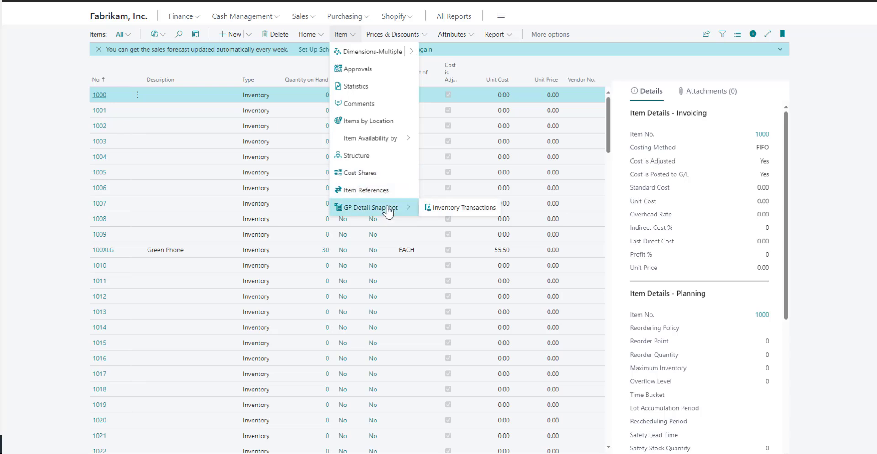